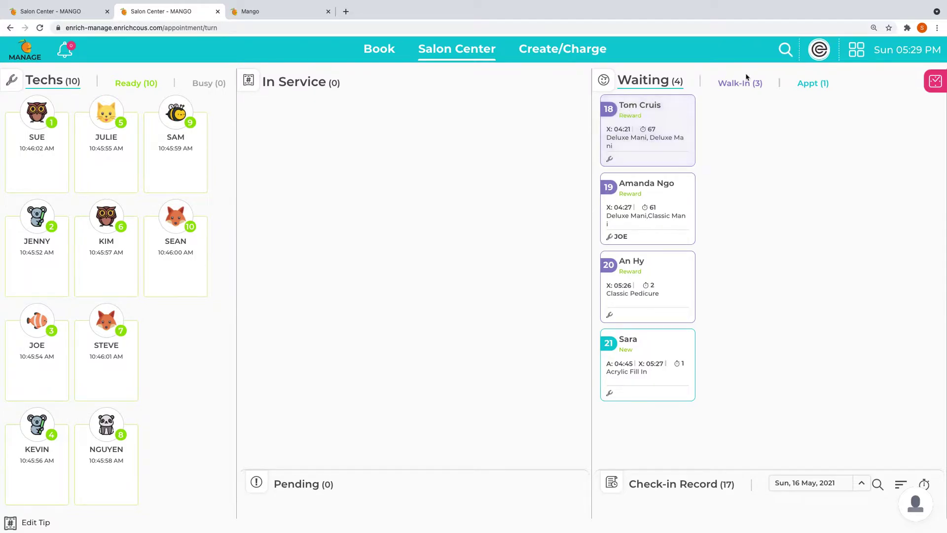
Step: Search the clients for '18', then clear and close the search
click(785, 50)
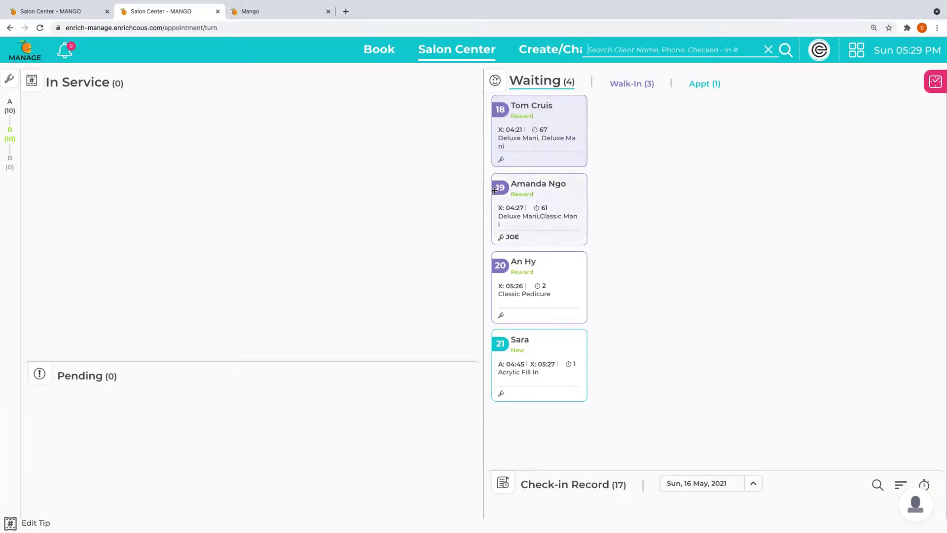
click(687, 49)
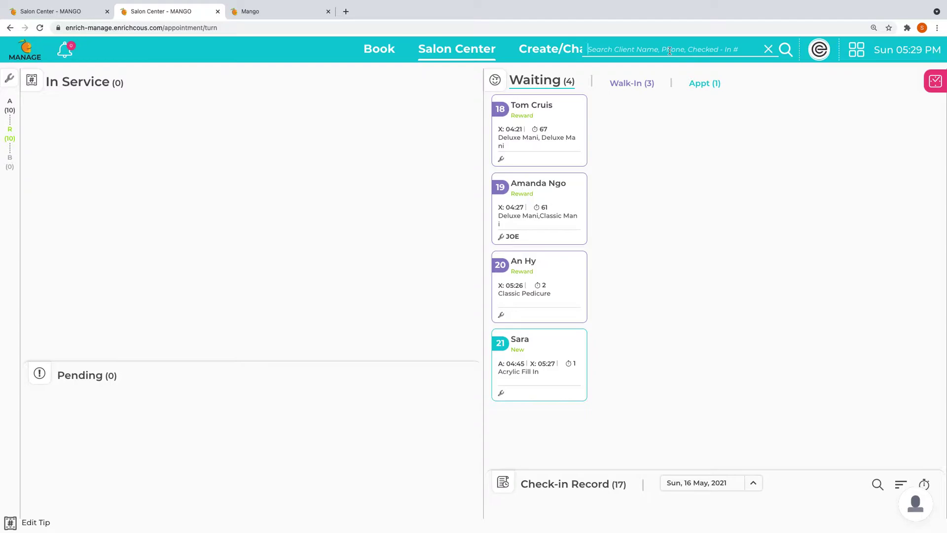
text(18)
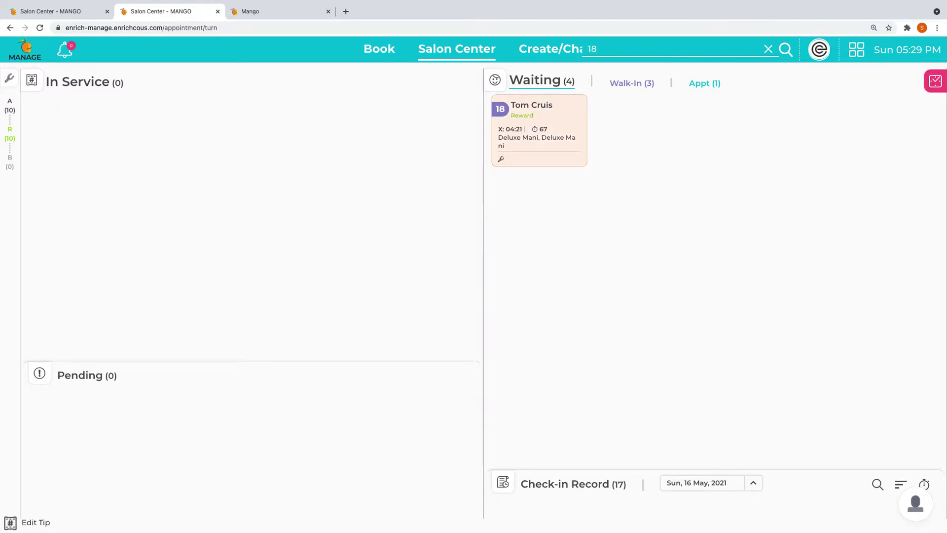
key(BackSpace)
key(BackSpace)
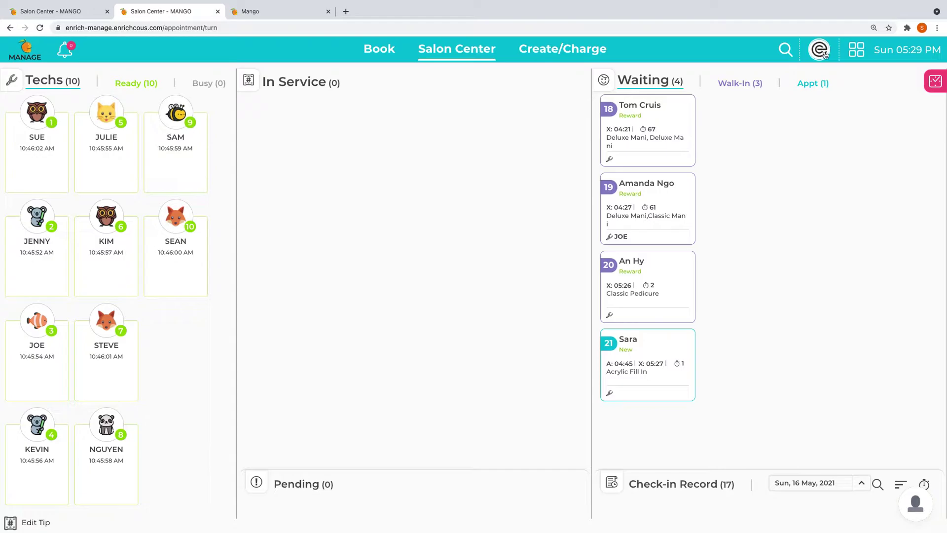
Step: Browse the salon tools list and its settings options, then close it
click(856, 55)
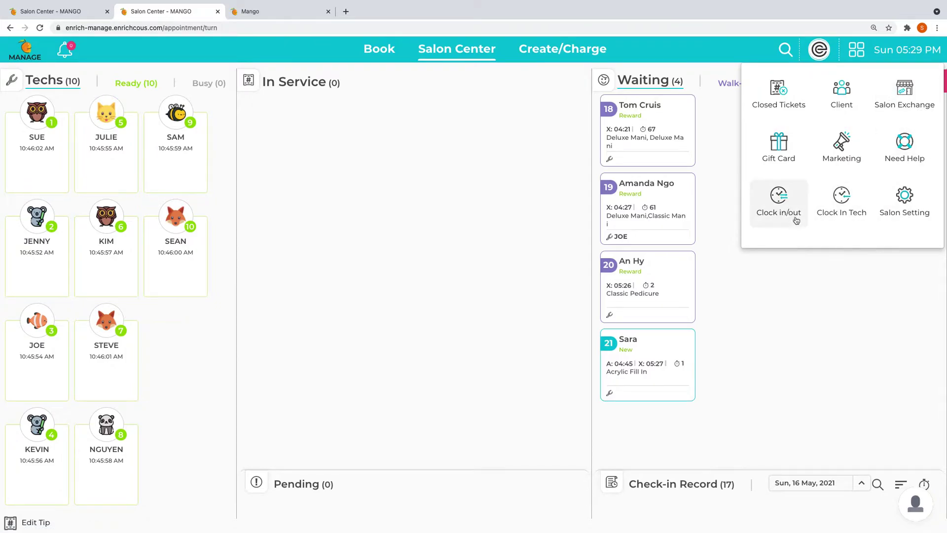
click(905, 202)
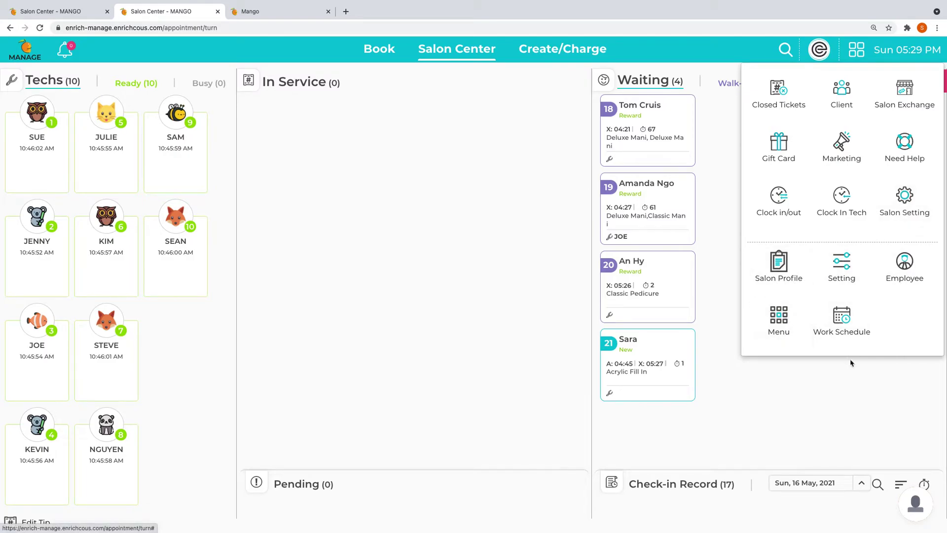
click(867, 394)
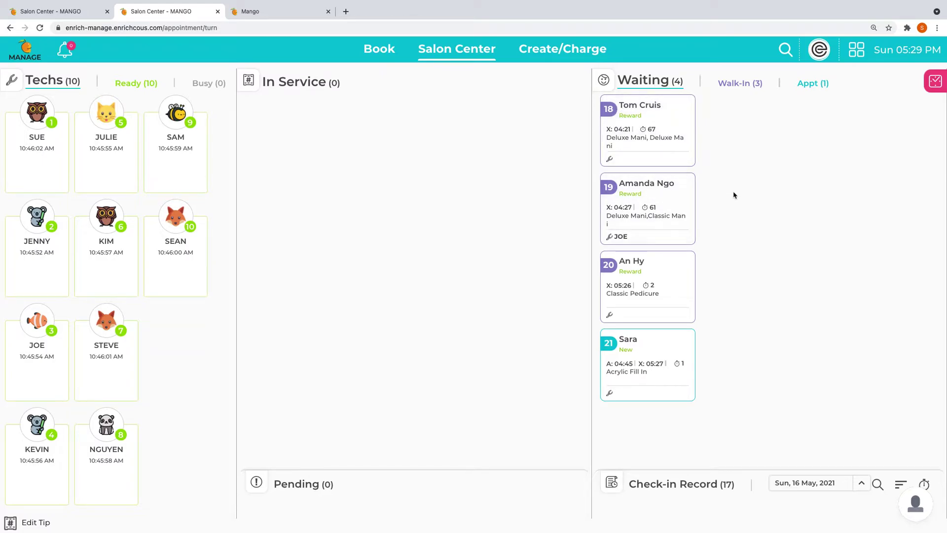
Step: Filter Waiting to Walk-In, Appt (1), then Walk-In (3); expand and collapse check-in records
click(749, 87)
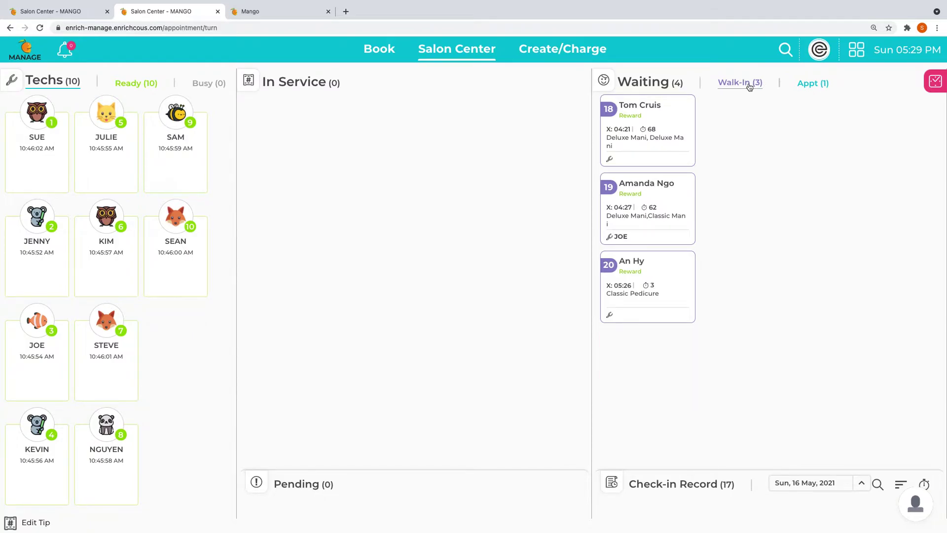
click(806, 84)
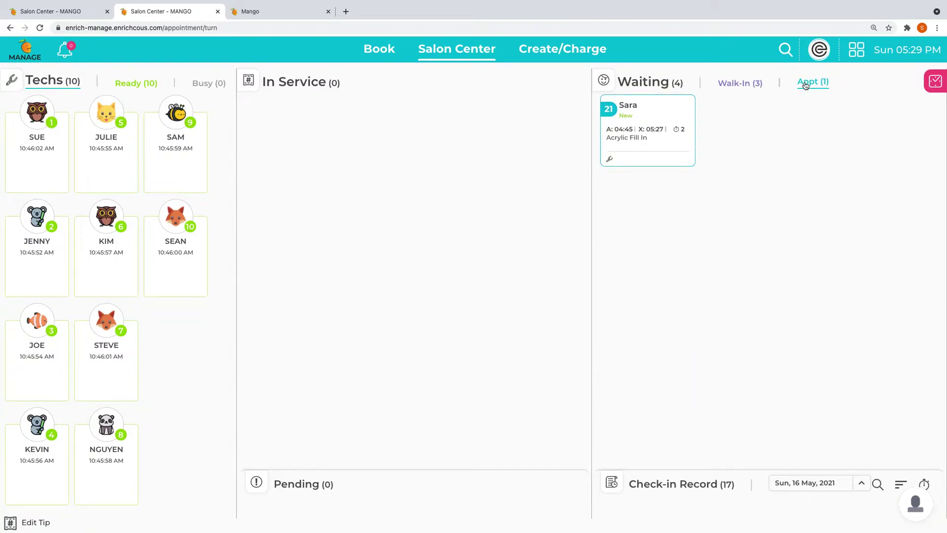
click(755, 85)
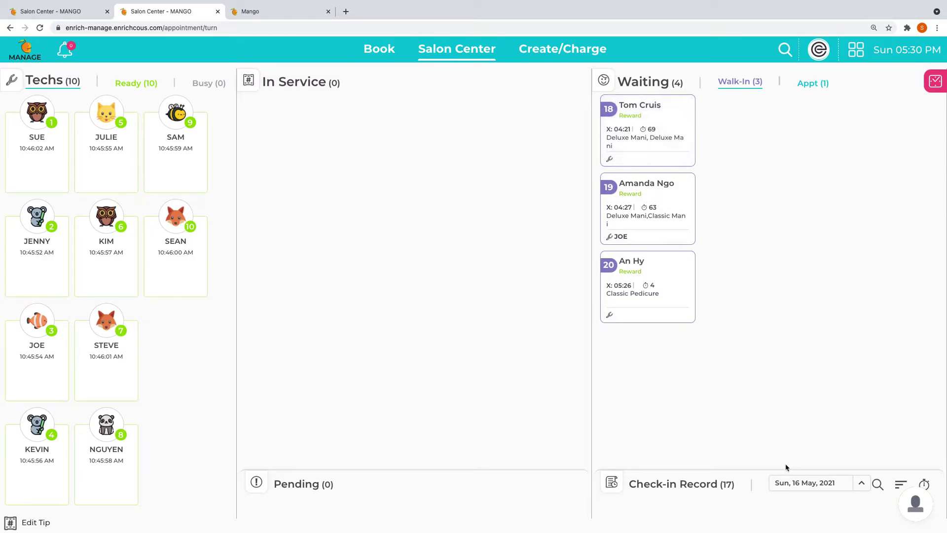
click(616, 486)
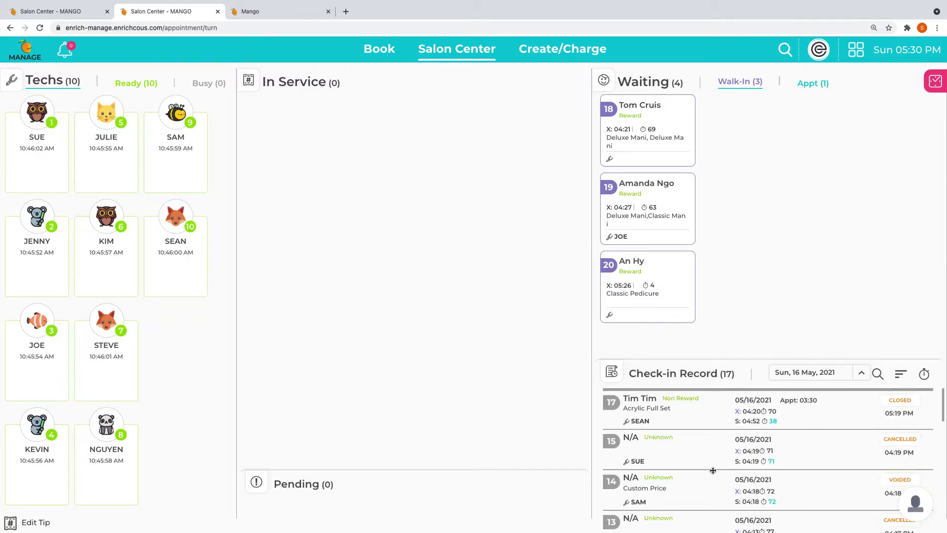
click(614, 373)
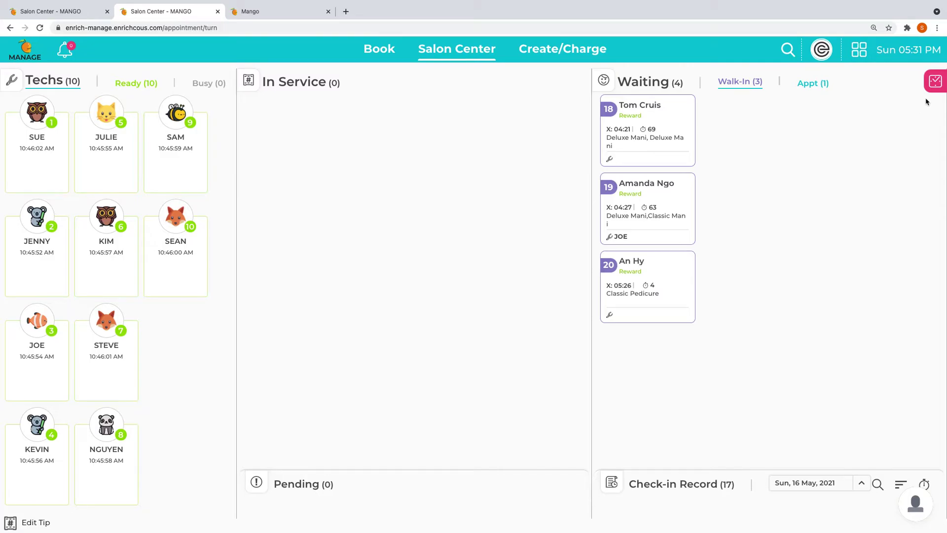
Step: Review the 4:45 PM Acrylic Fill In booking, then filter to appointments and back to all waiting
click(936, 85)
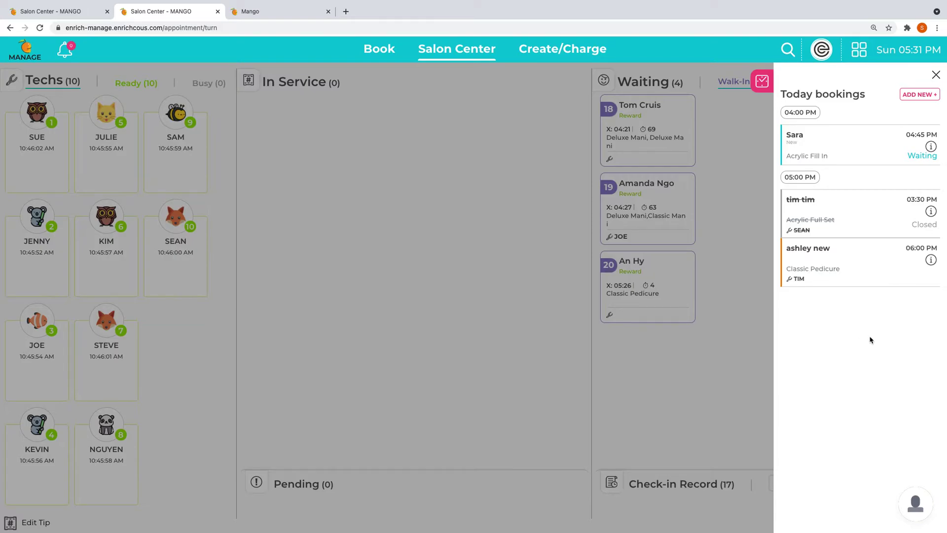
click(839, 148)
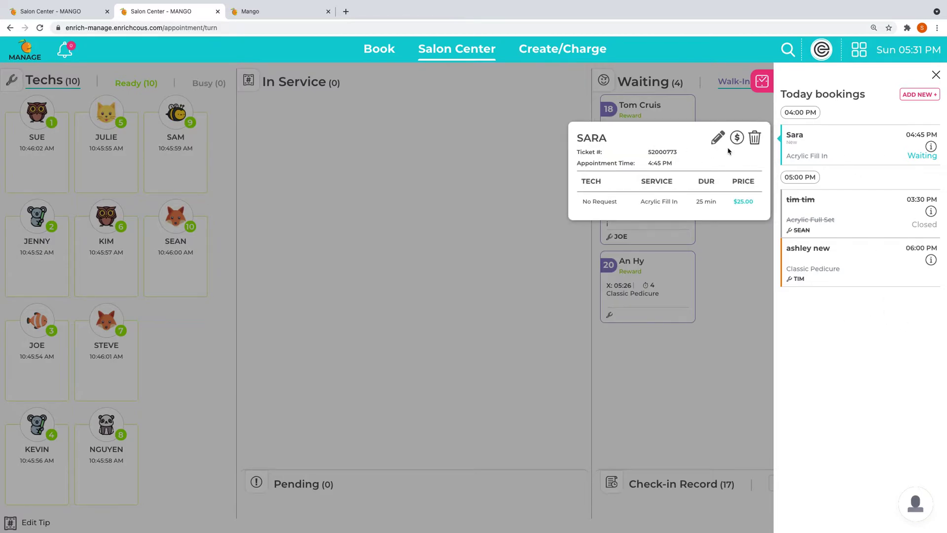
click(878, 362)
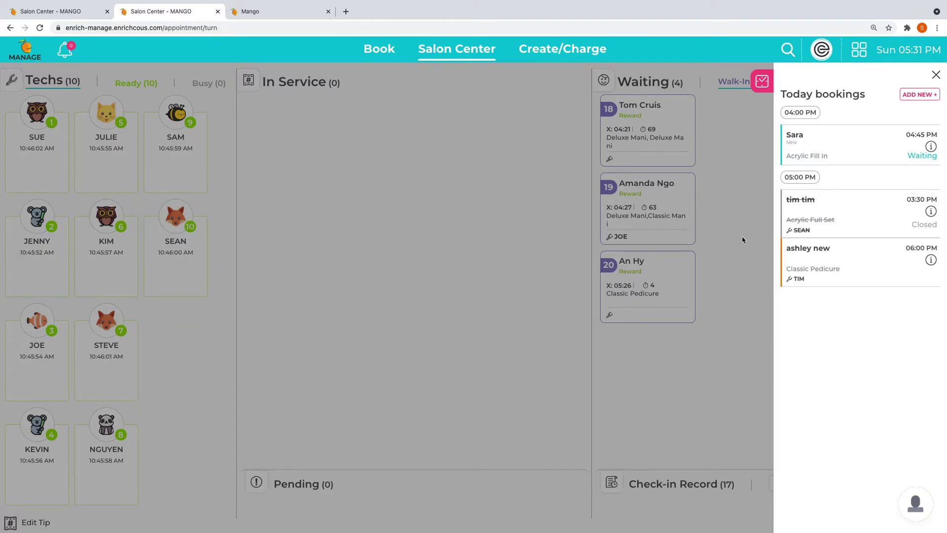
click(769, 98)
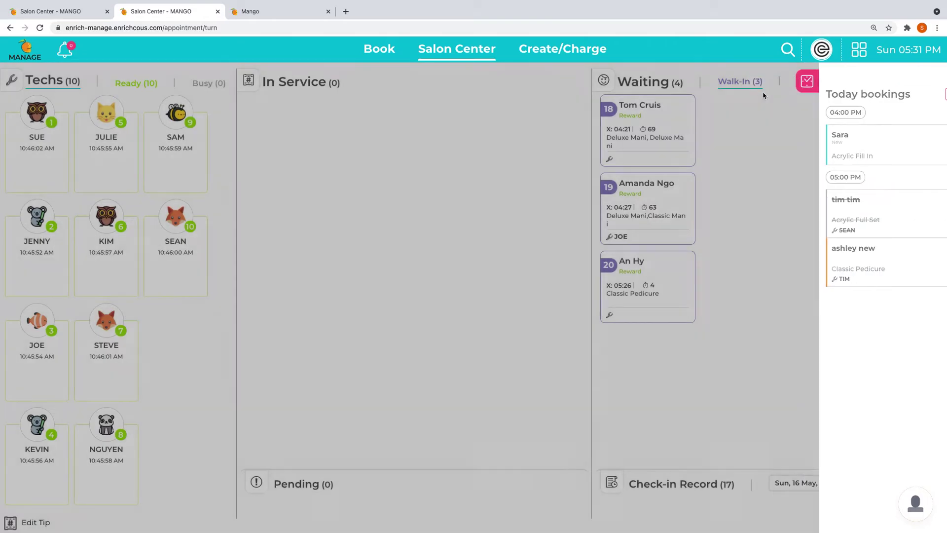
click(811, 82)
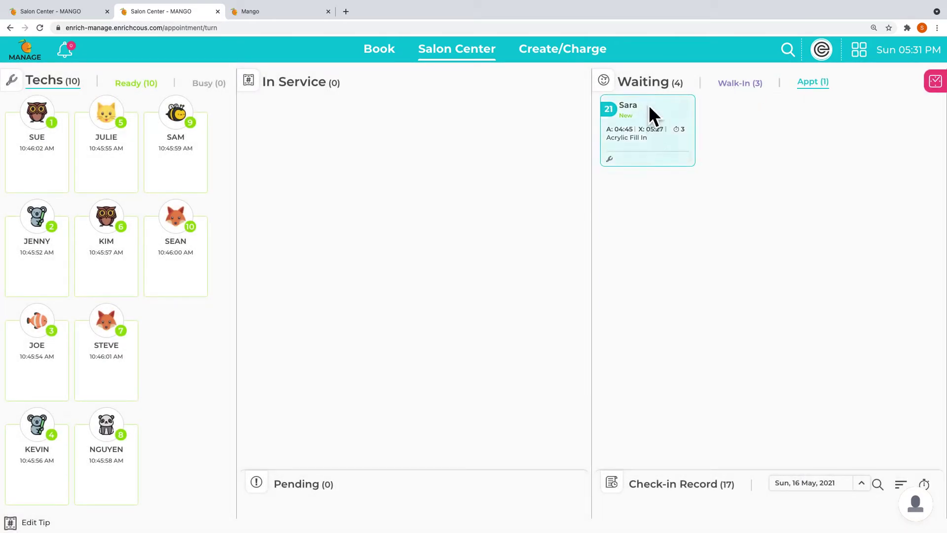
click(652, 81)
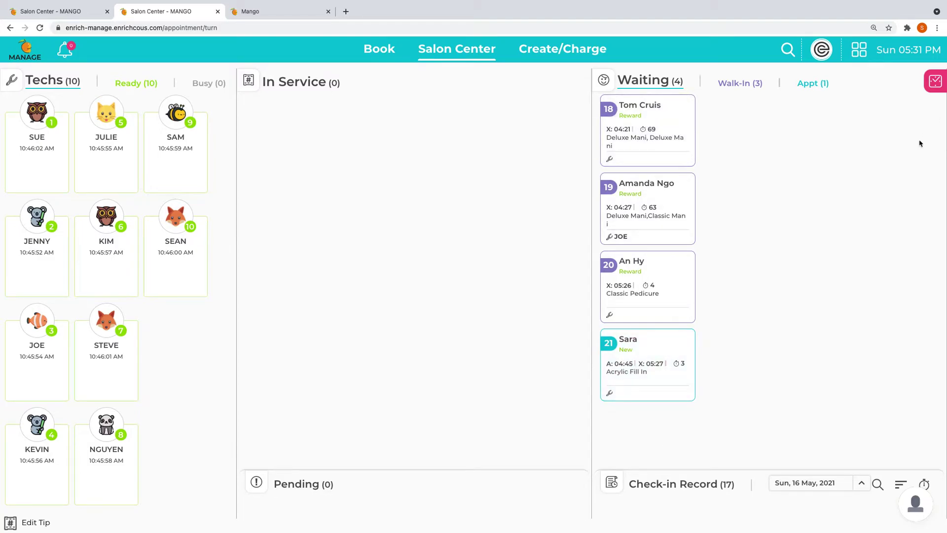
Step: Open a new booking form from today's bookings and cancel it
click(935, 81)
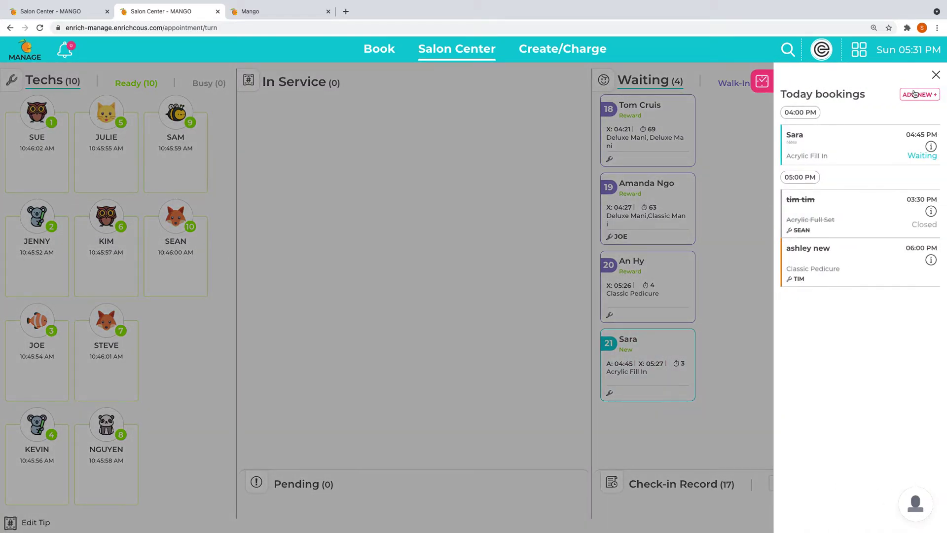
click(915, 95)
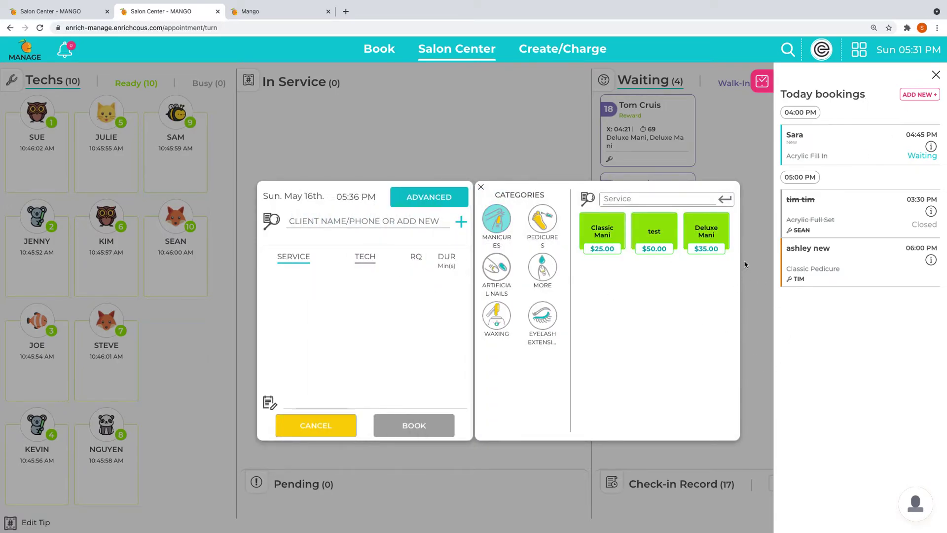
click(490, 118)
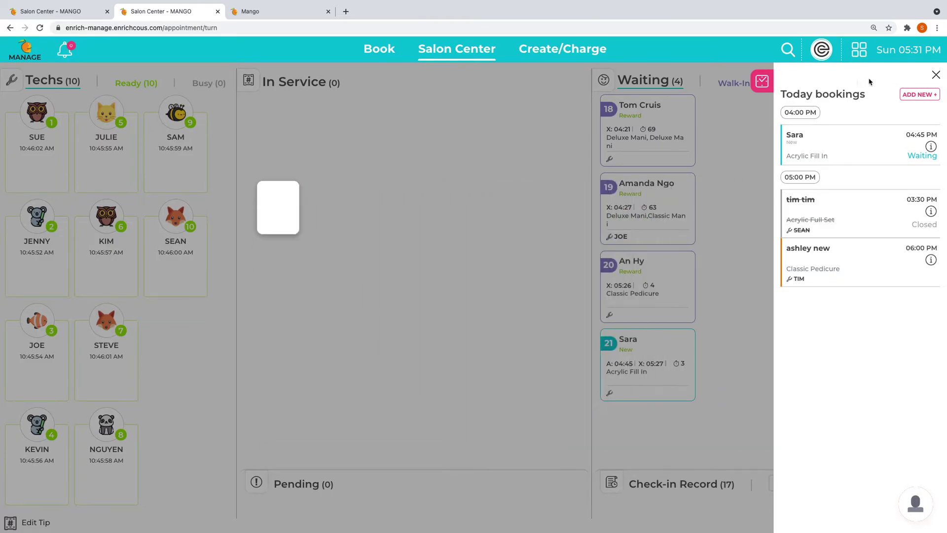
click(936, 75)
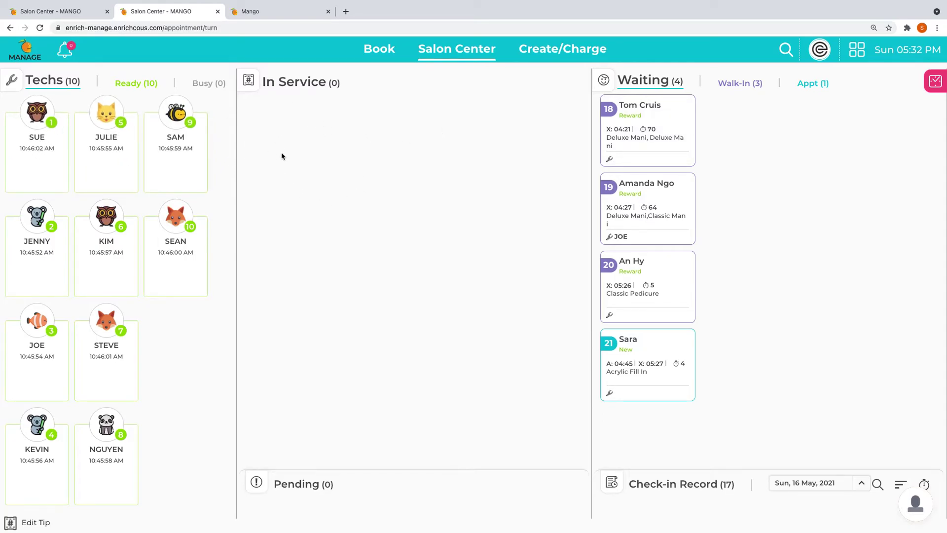
Step: Drag ticket 18 into In Service and assign it to the first ready technician
drag(658, 122, 382, 139)
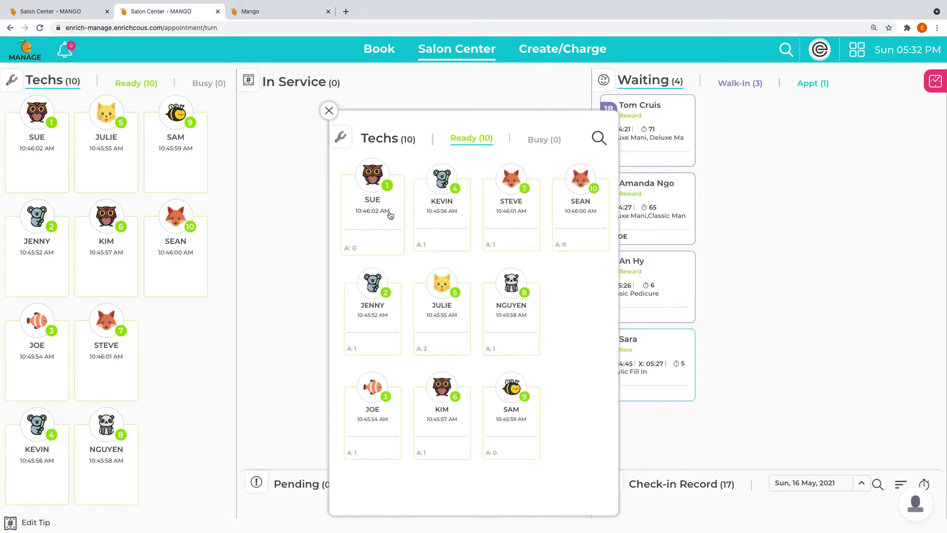
click(391, 214)
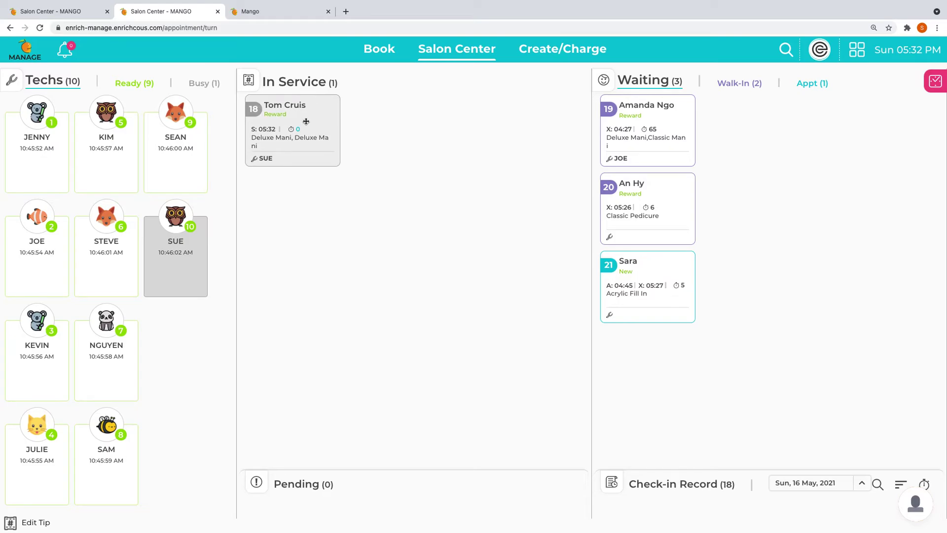
Step: Inspect ticket 18's two Deluxe Mani services, close the details, and expand Pending
click(306, 122)
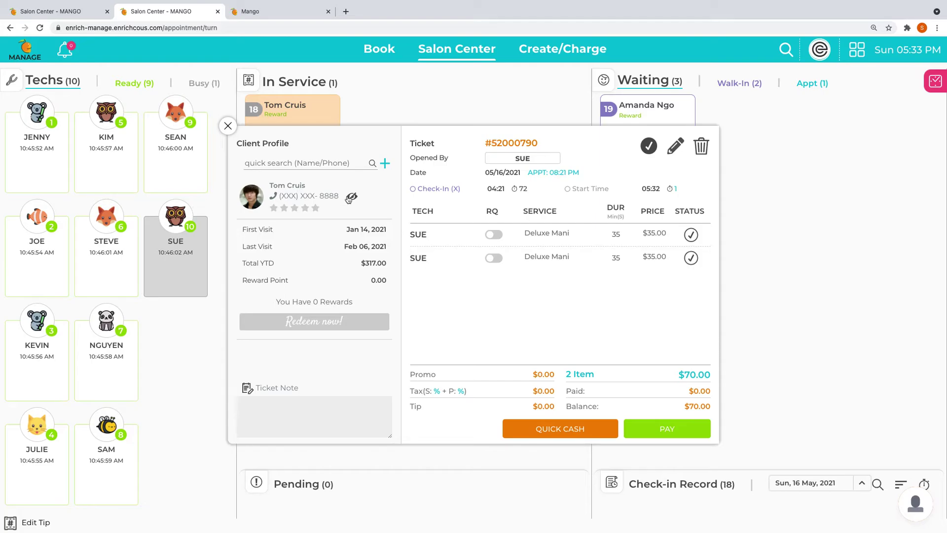
click(438, 109)
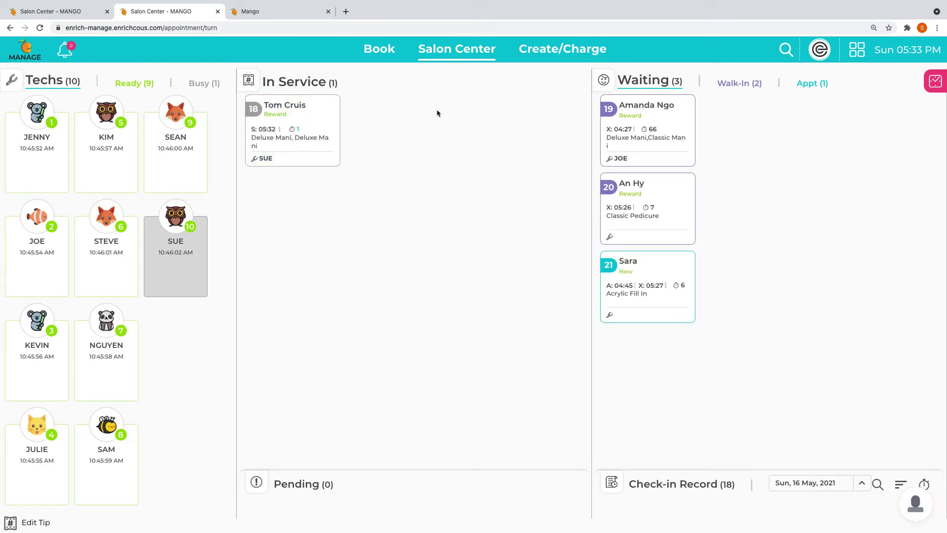
click(311, 120)
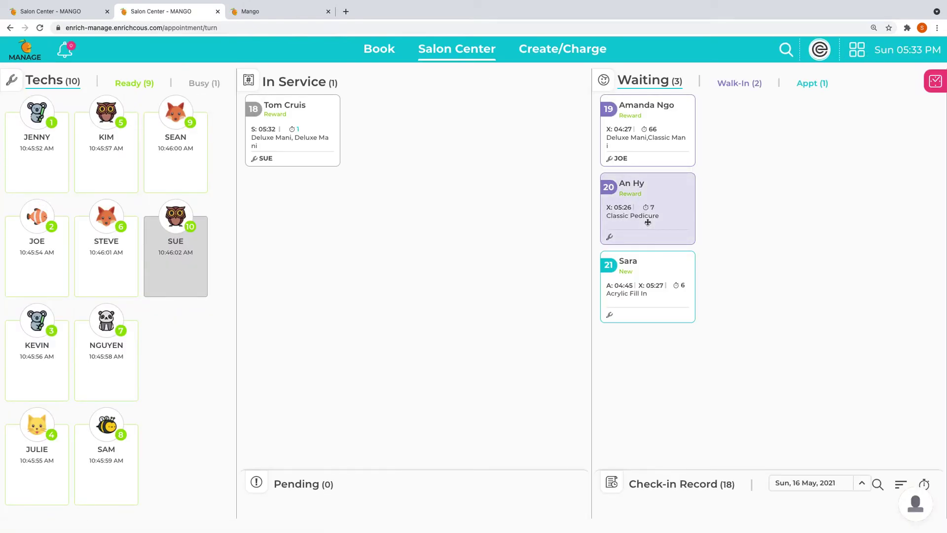
Step: Drag ticket 18 from In Service into the Pending list, then collapse Pending
click(256, 483)
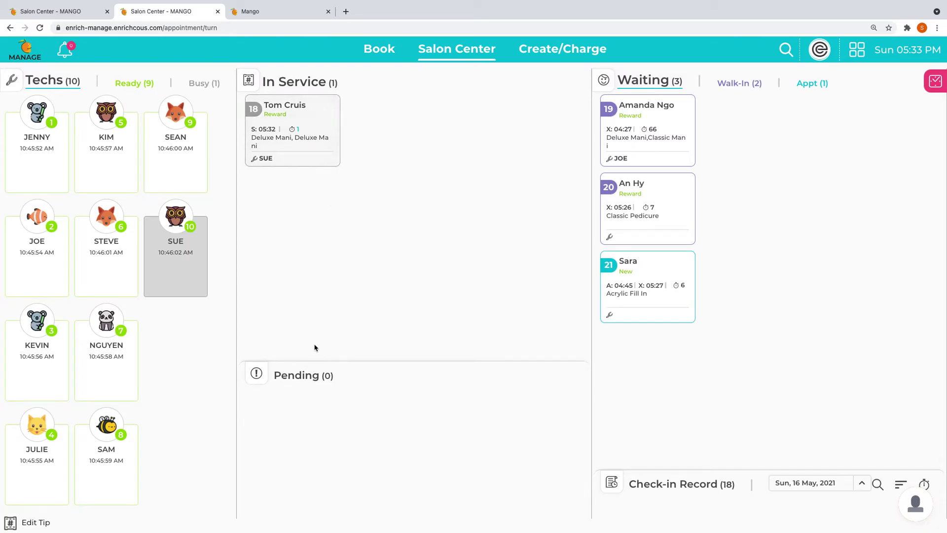
drag(309, 139, 377, 417)
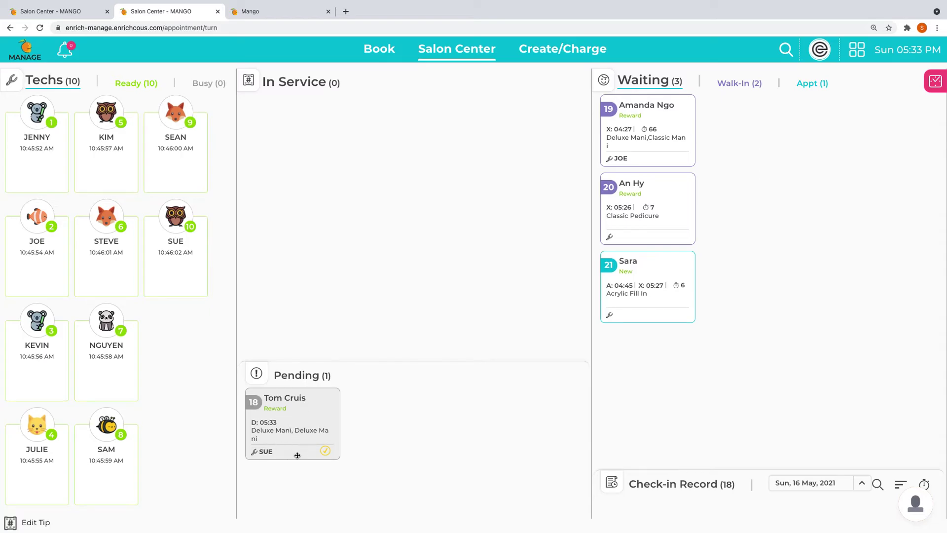
click(256, 375)
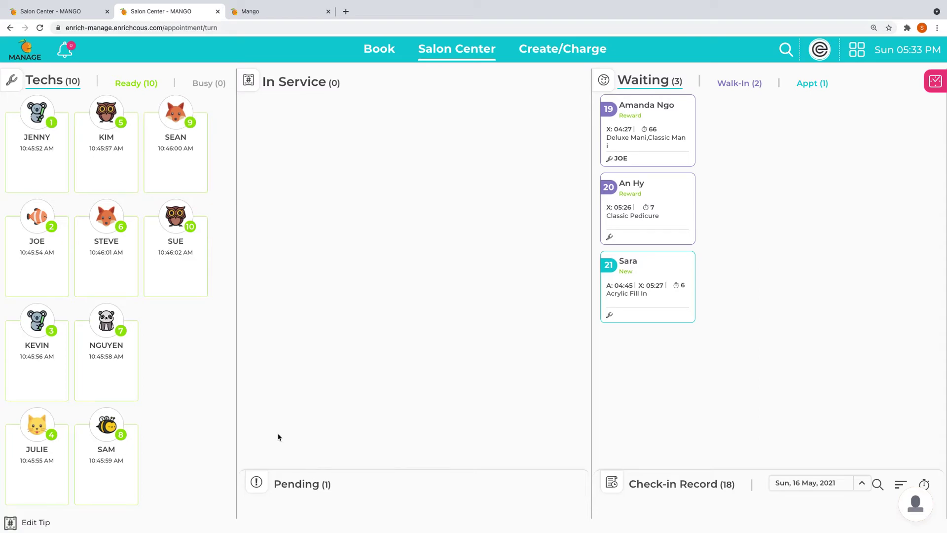
Step: Collapse the In Service and Pending panels into the narrow side column
click(250, 81)
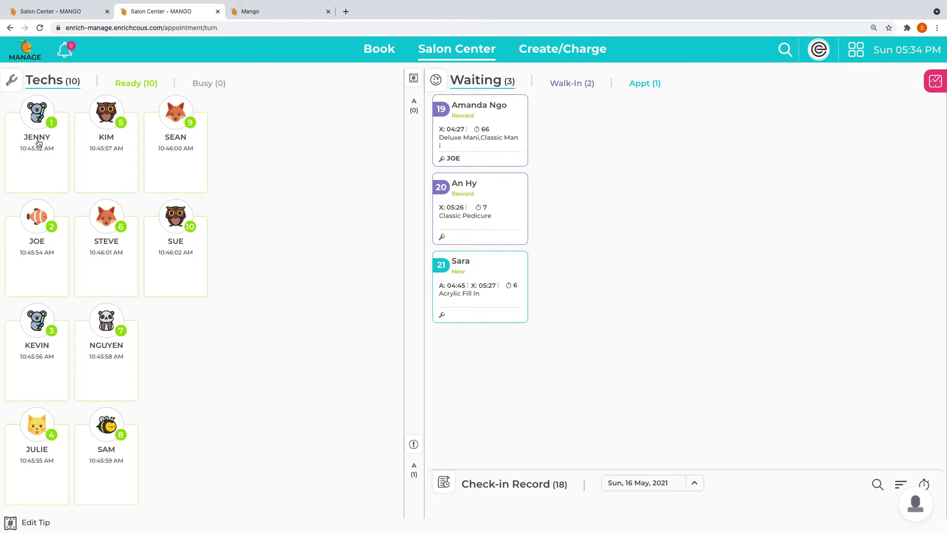
Step: From the technician's card, search the Waiting popup for 19 and choose that client
click(39, 143)
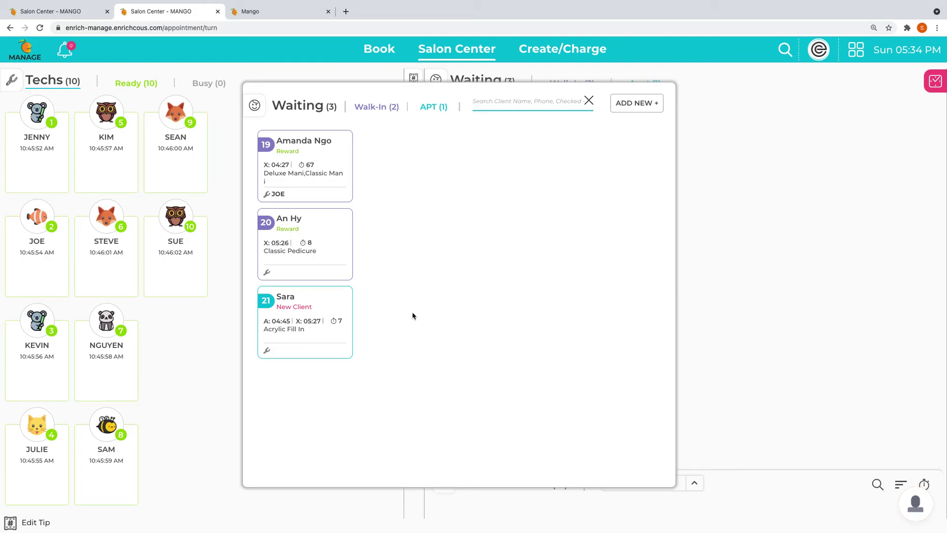
text(an)
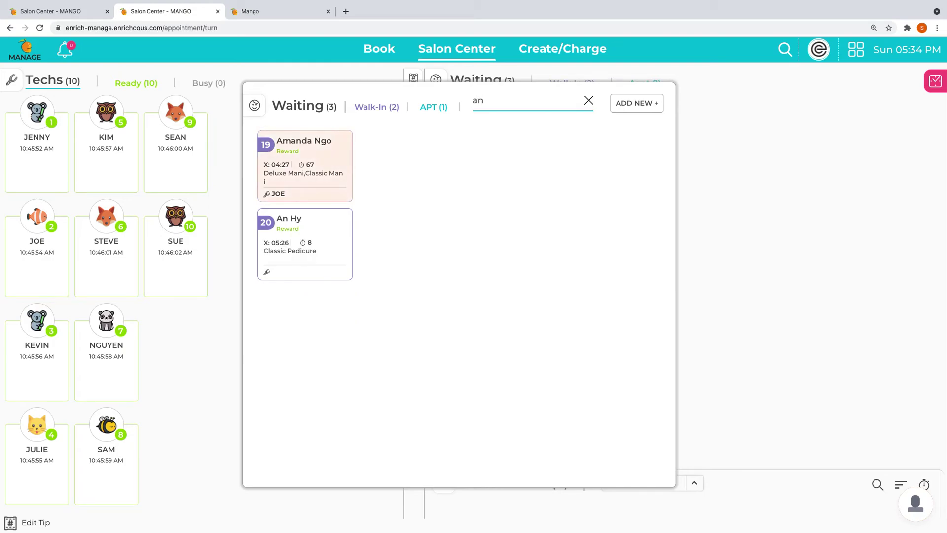
key(BackSpace)
key(BackSpace)
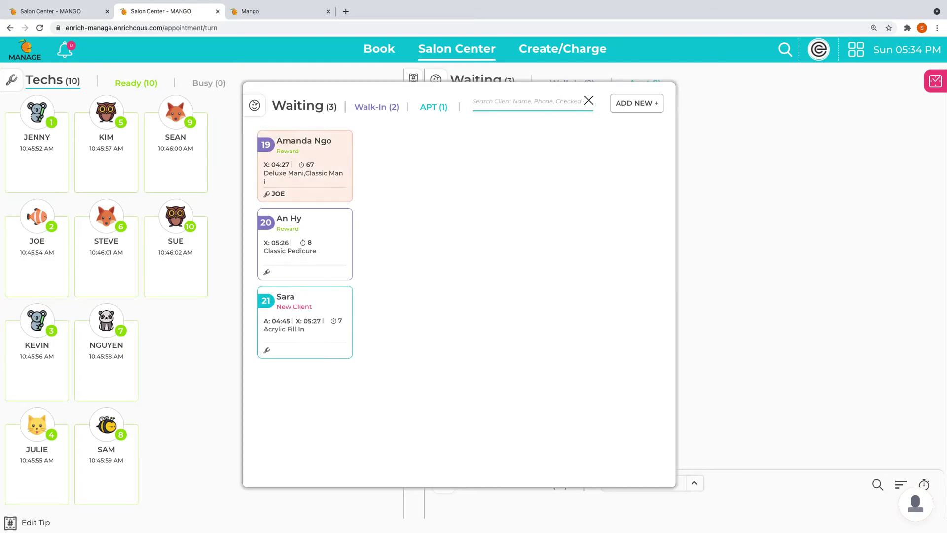
text(19)
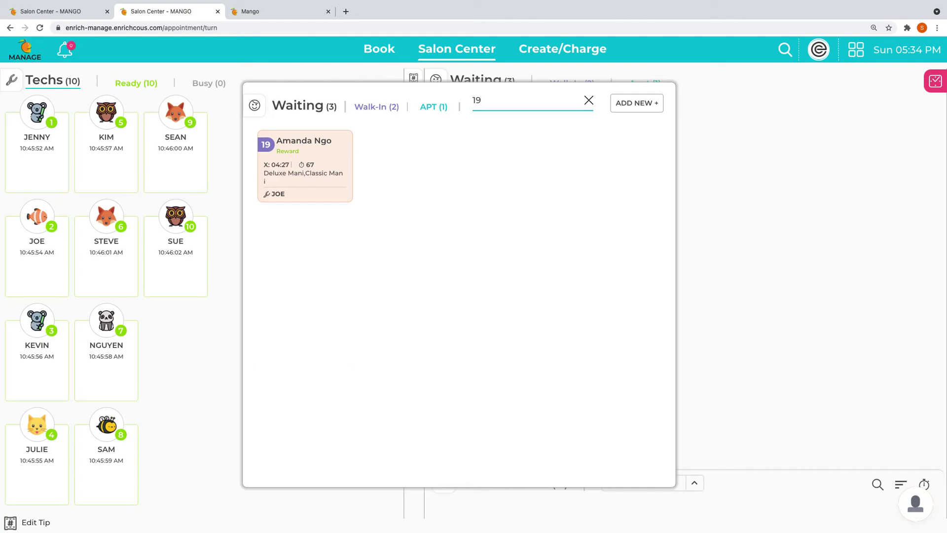
key(BackSpace)
key(BackSpace)
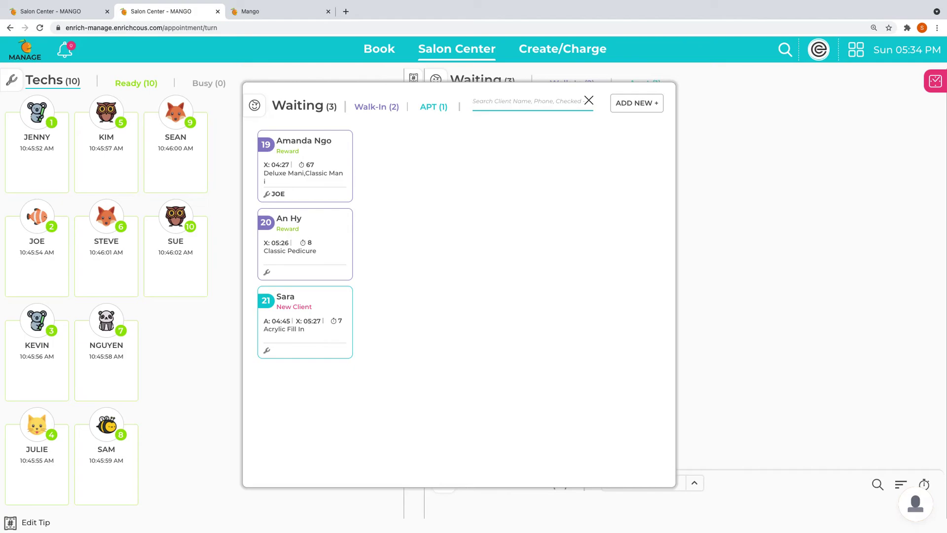
text(19)
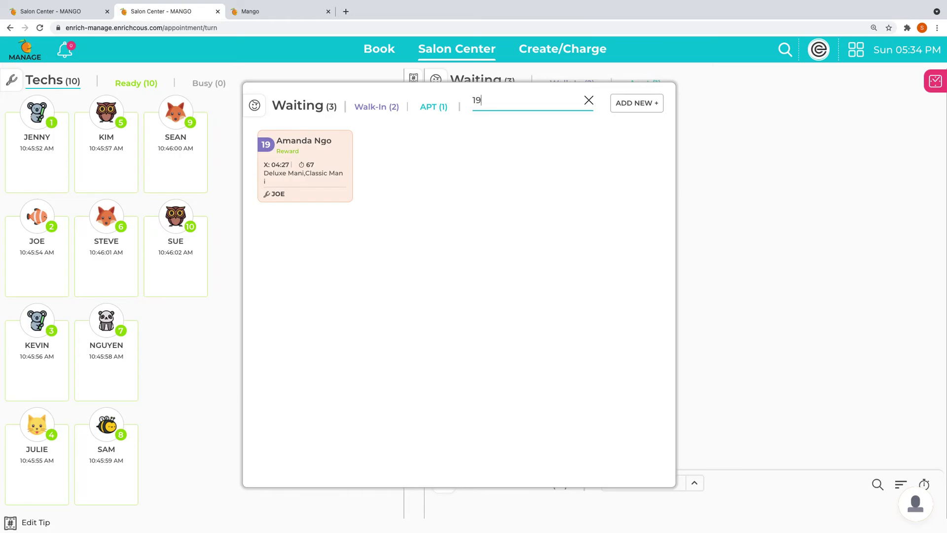
key(Return)
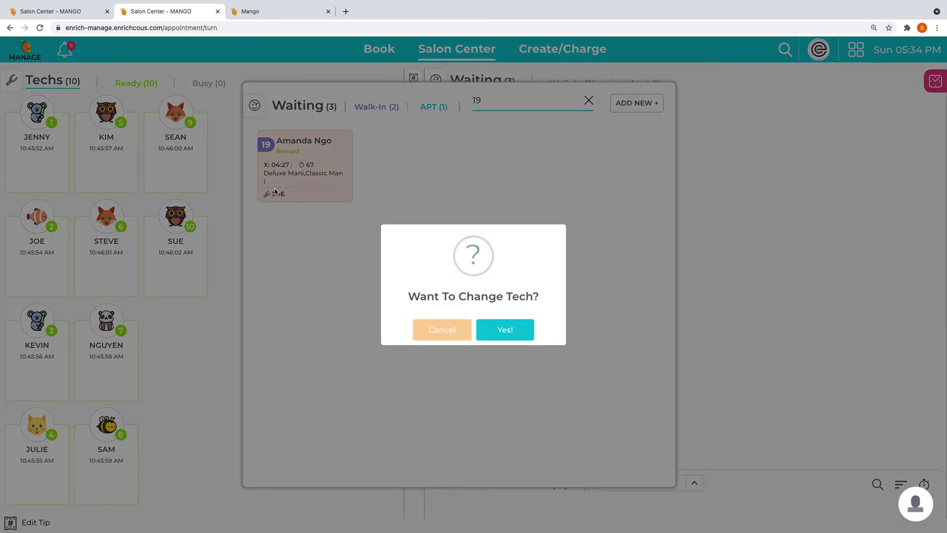
Step: Confirm the technician change on ticket 19 and return to the Salon Center
click(513, 332)
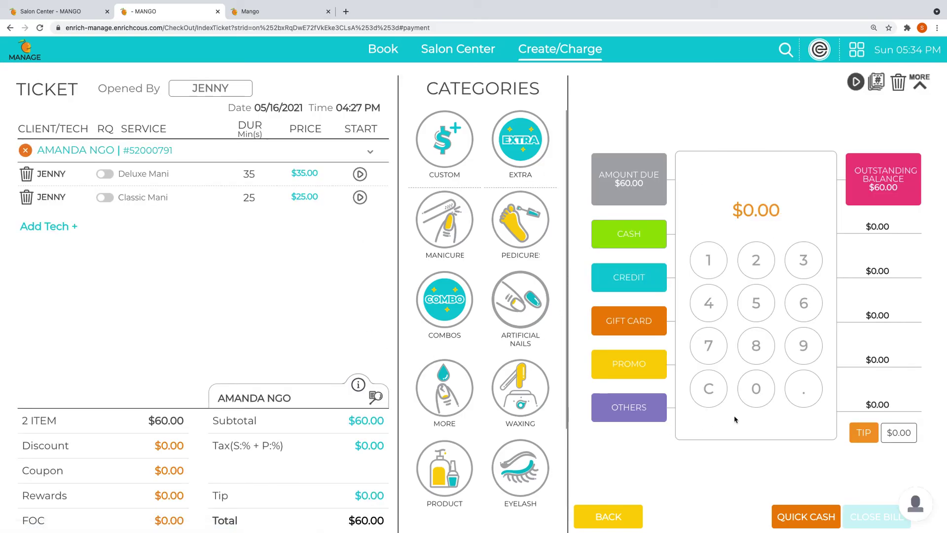
click(466, 59)
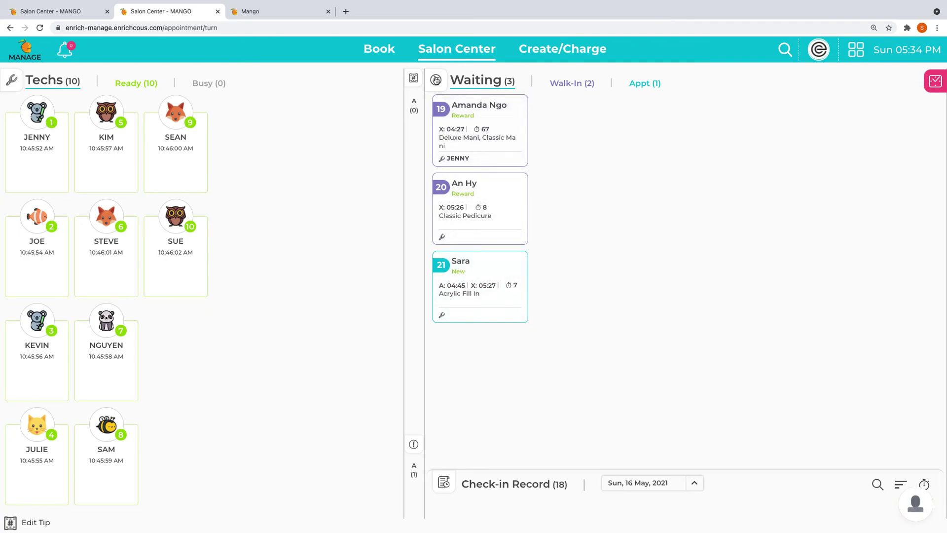
Step: Collapse the Waiting panel, reopen it, then collapse it again to the right strip
click(436, 80)
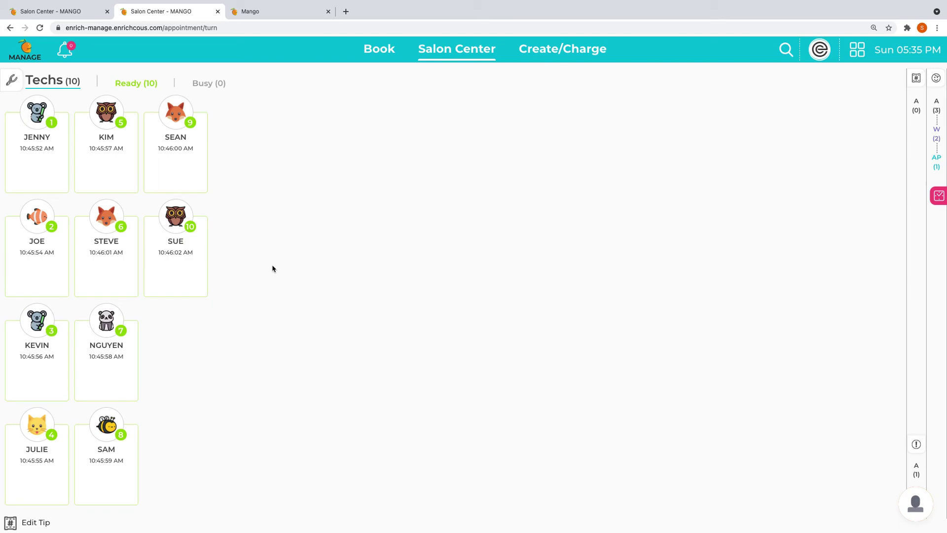
click(937, 79)
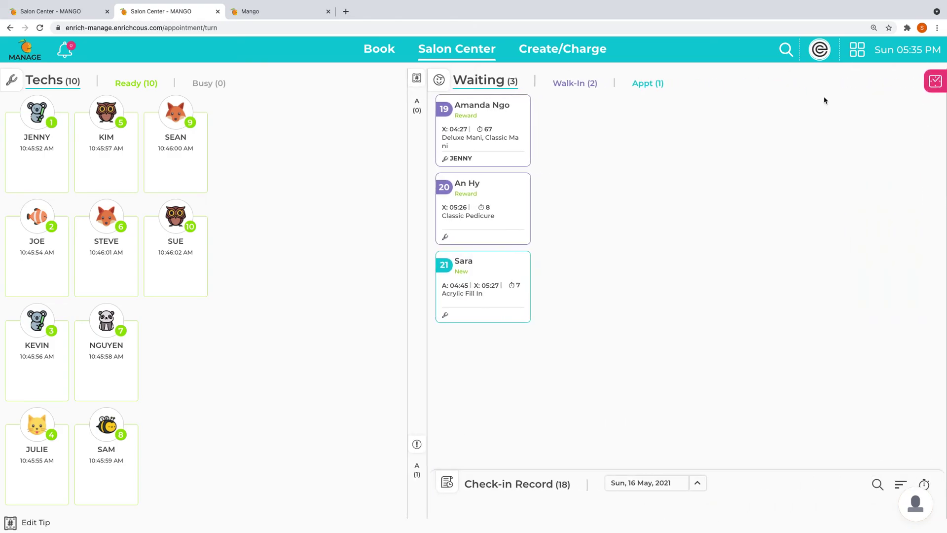
click(438, 81)
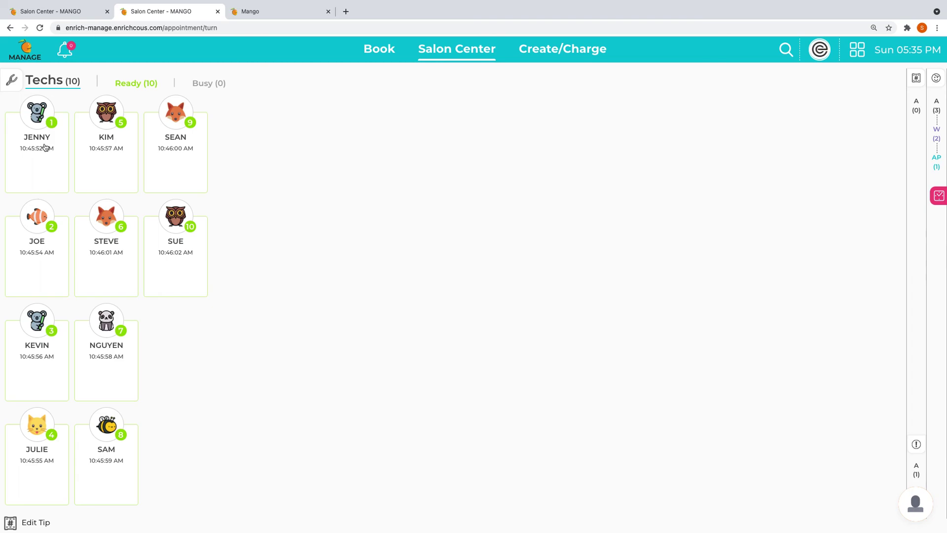
Step: Build an $85 ticket with Test and Deluxe Mani, open payment, then return to Salon Center
click(44, 146)
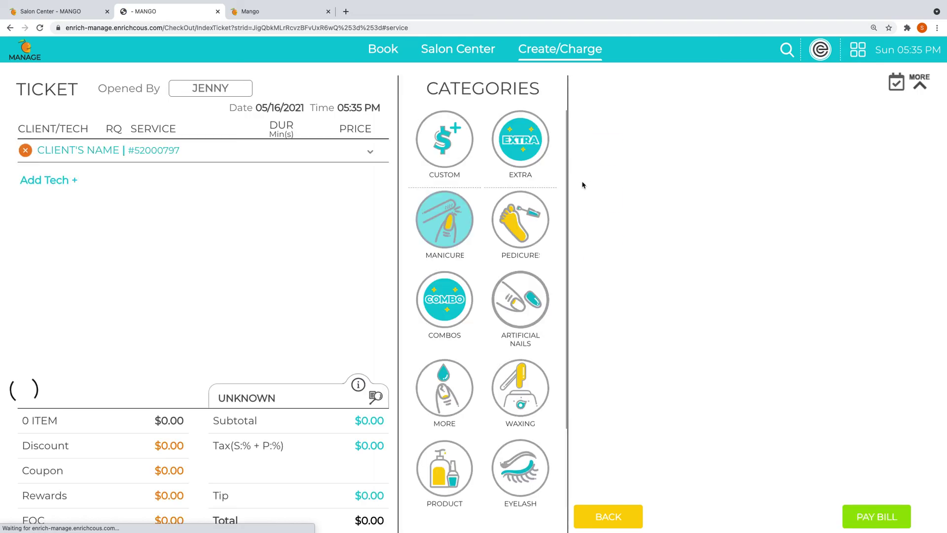
click(607, 196)
click(613, 245)
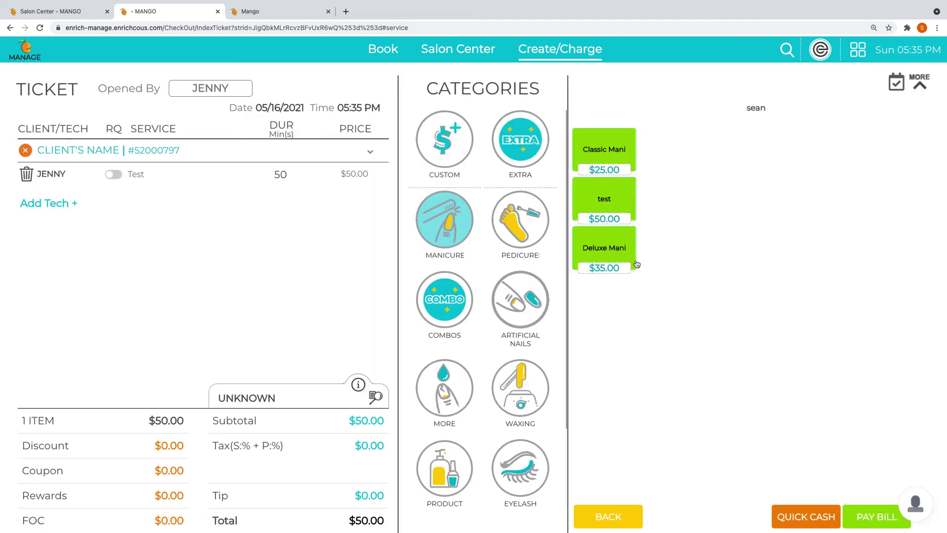
click(874, 515)
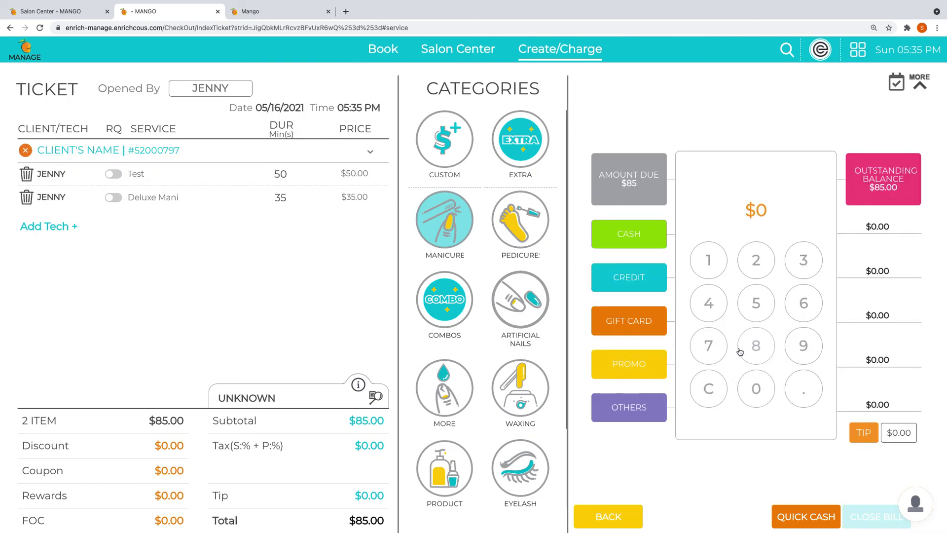
click(458, 48)
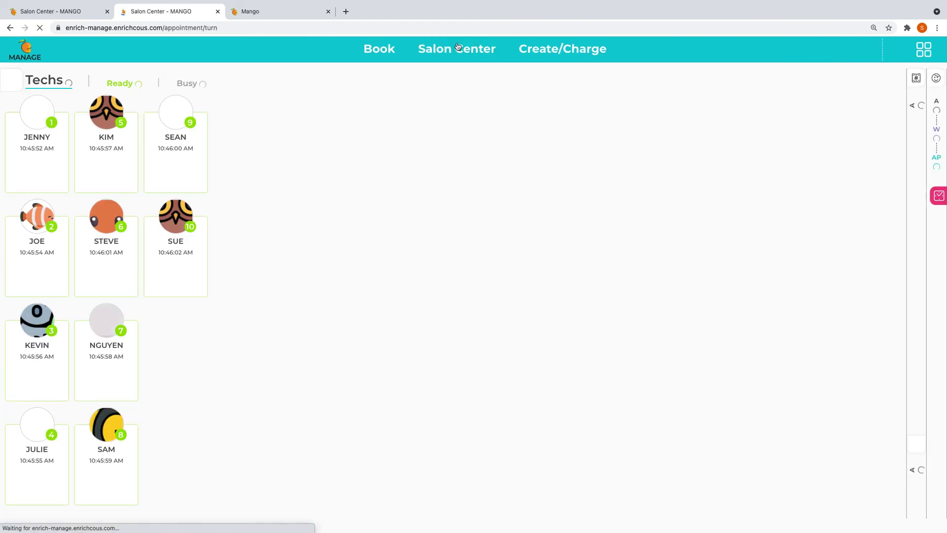